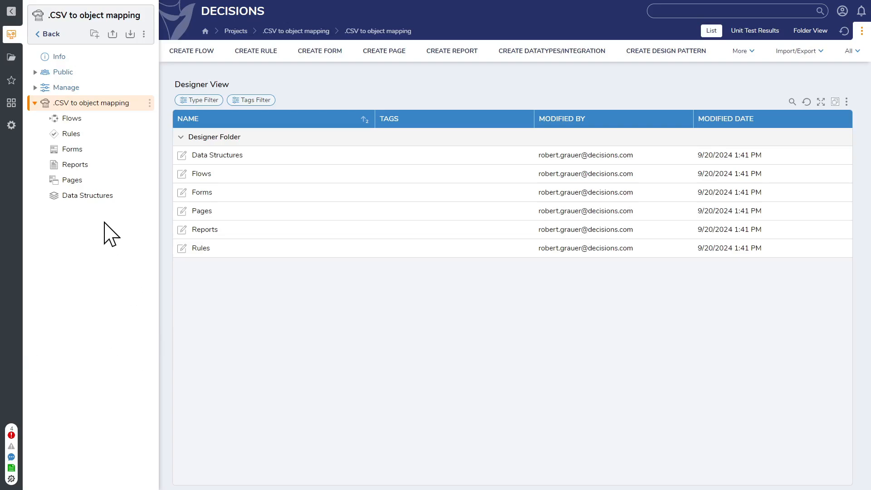
# Step: Review the fields of the InboundFootwearOrder structure in the Data Structures folder and close it without saving
pyautogui.click(92, 196)
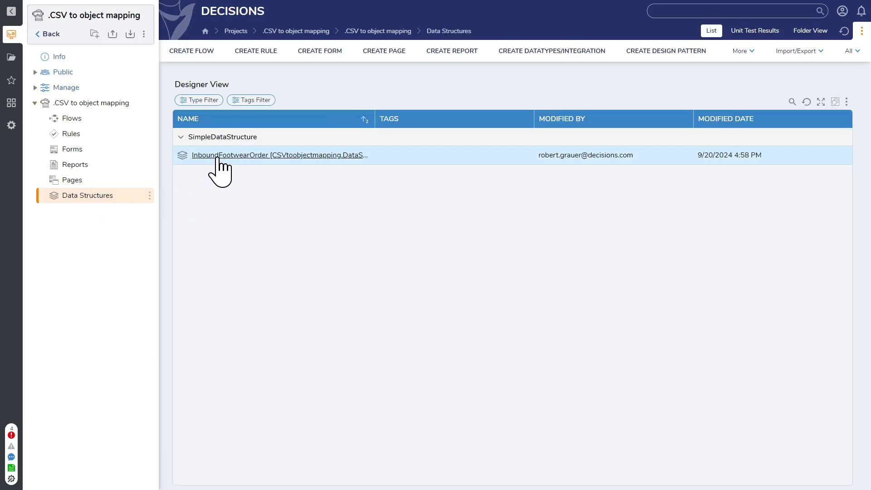
pyautogui.click(245, 157)
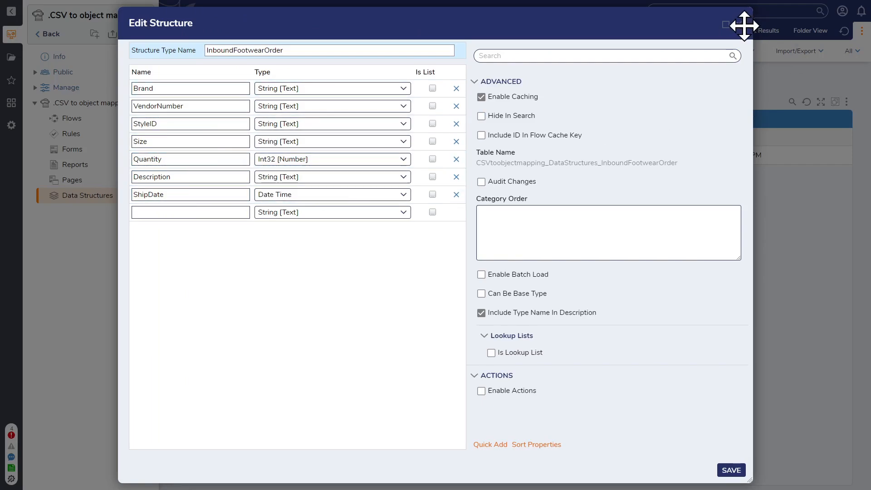
pyautogui.click(739, 24)
# Step: Open the "CSV to object mapping basics" flow from the Flows folder and shift the sample spreadsheet image slightly
pyautogui.click(72, 119)
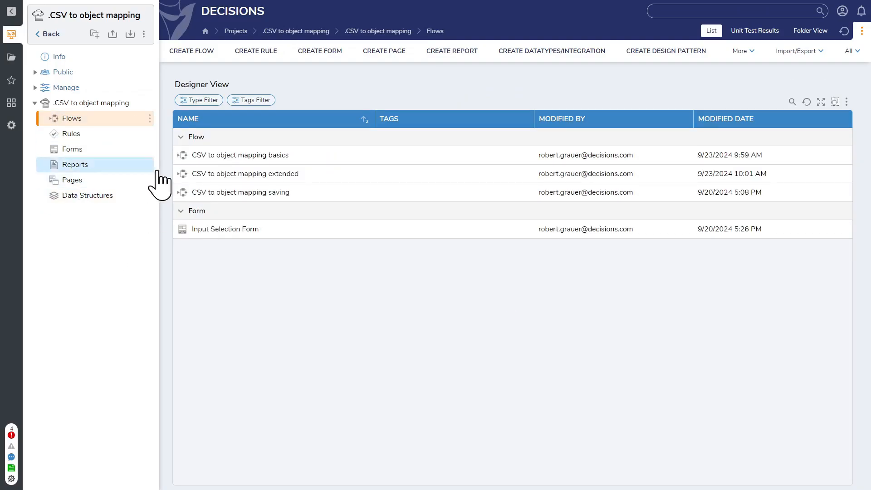
pyautogui.click(243, 156)
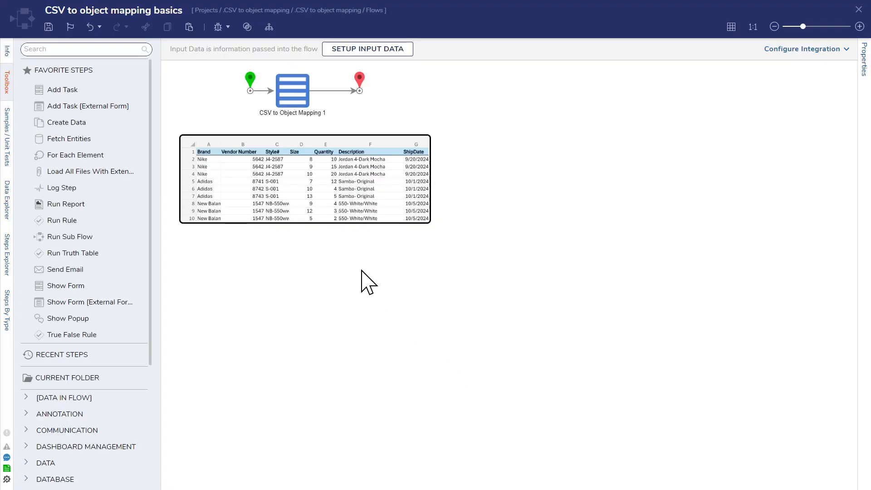
pyautogui.click(221, 167)
pyautogui.moveTo(294, 191)
pyautogui.mouseDown()
pyautogui.moveTo(304, 200)
pyautogui.moveTo(296, 190)
pyautogui.mouseUp()
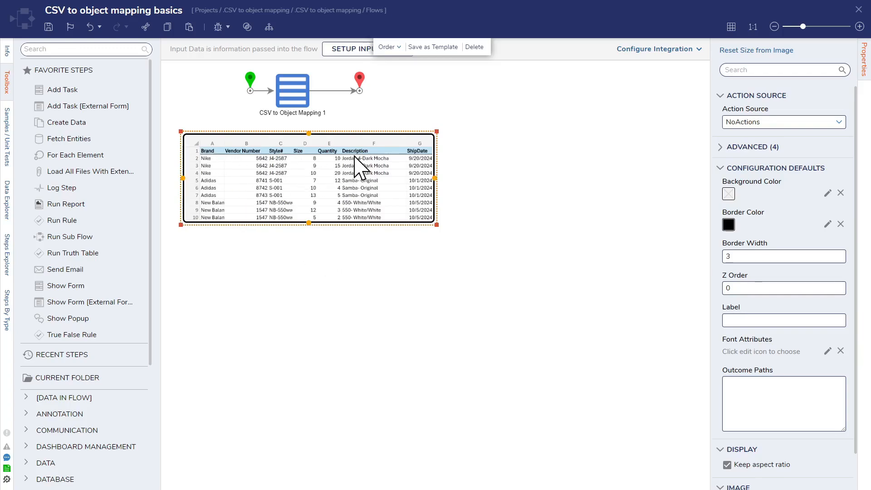
# Step: Examine the Output Type and CSV Delimiter choices of the CSV to Object Mapping 1 step without changing them
pyautogui.click(293, 96)
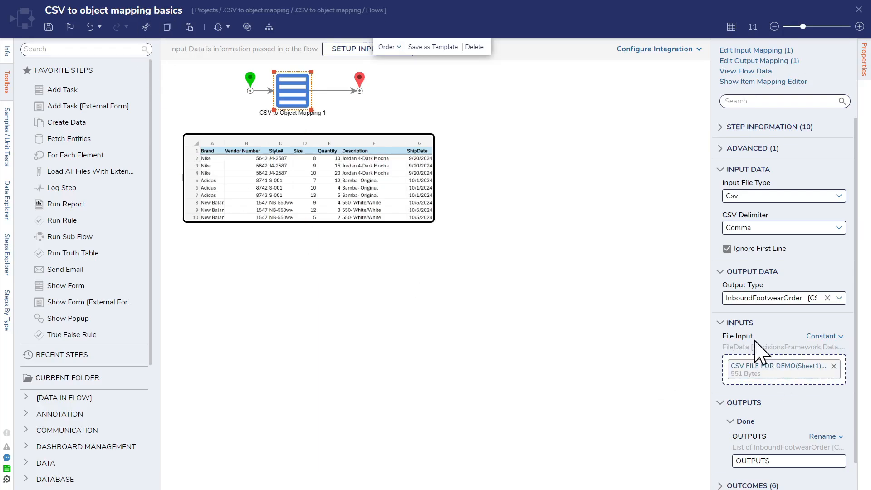
pyautogui.click(840, 298)
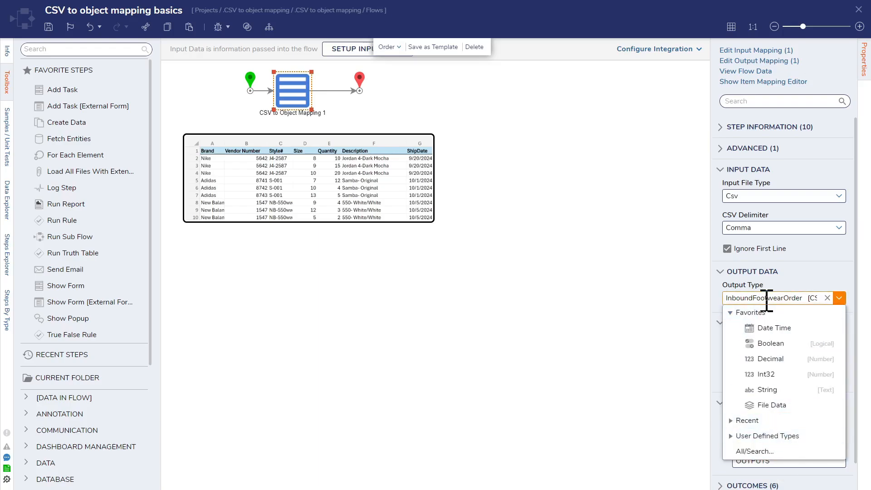
pyautogui.click(623, 302)
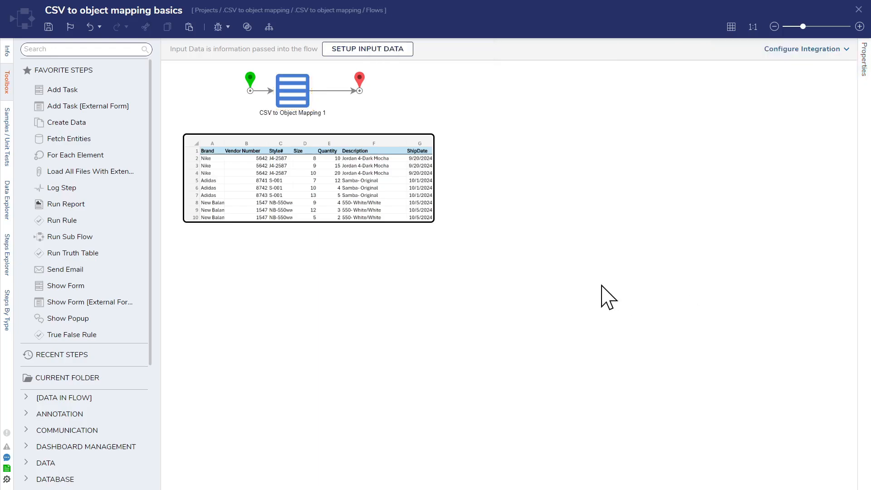
pyautogui.click(286, 89)
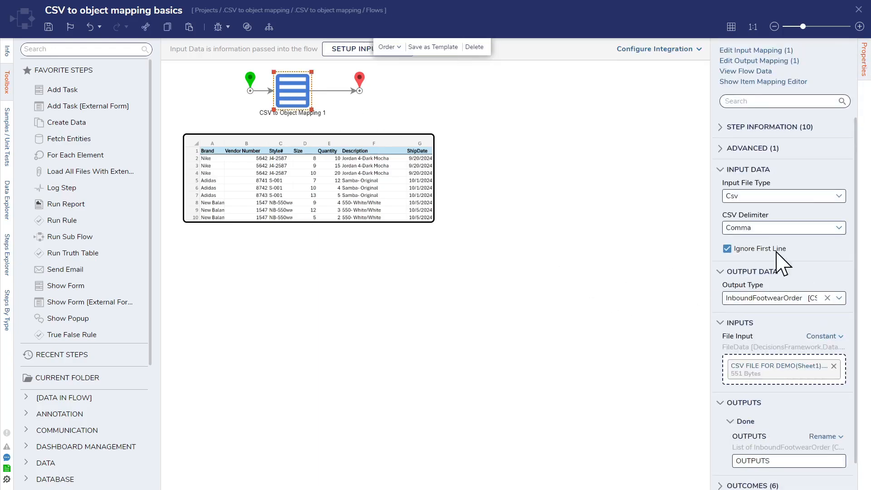
pyautogui.click(839, 228)
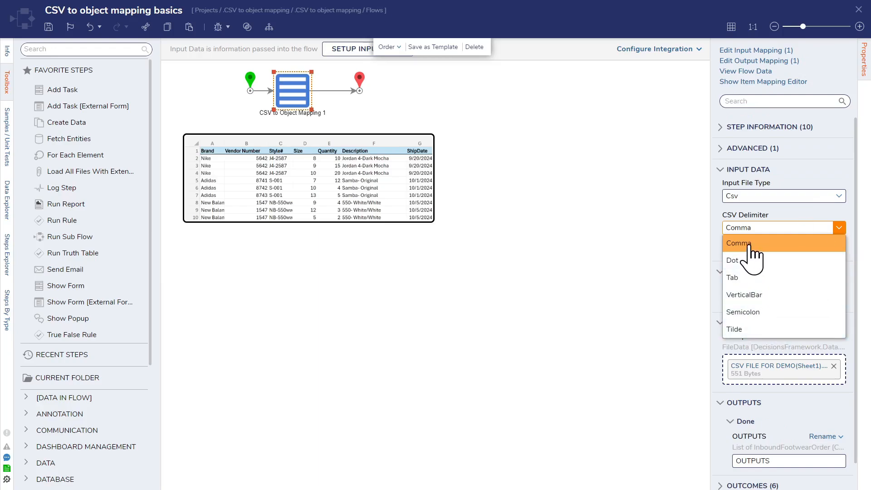
pyautogui.click(528, 235)
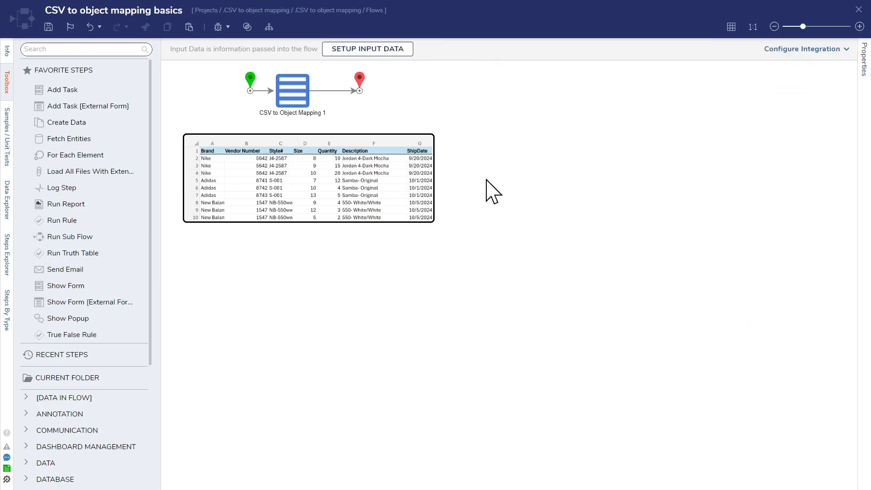
pyautogui.click(285, 93)
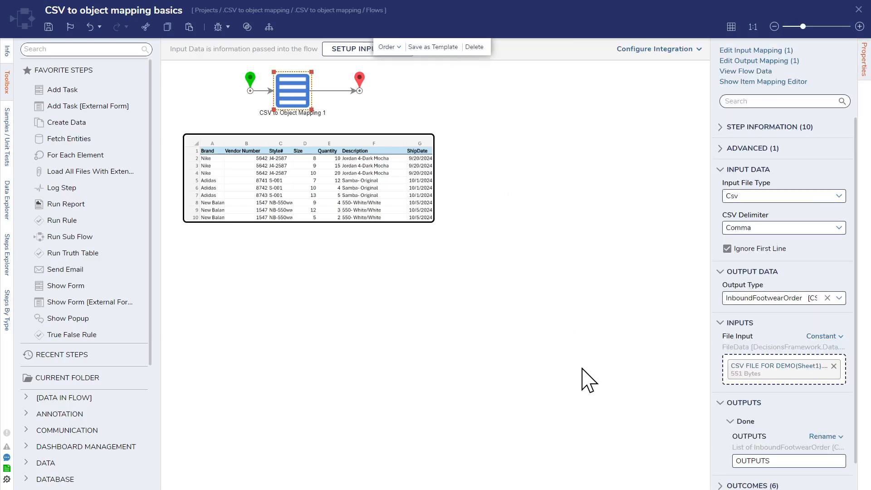
# Step: Run the flow in the debugger and open the output data of the end step
pyautogui.click(217, 27)
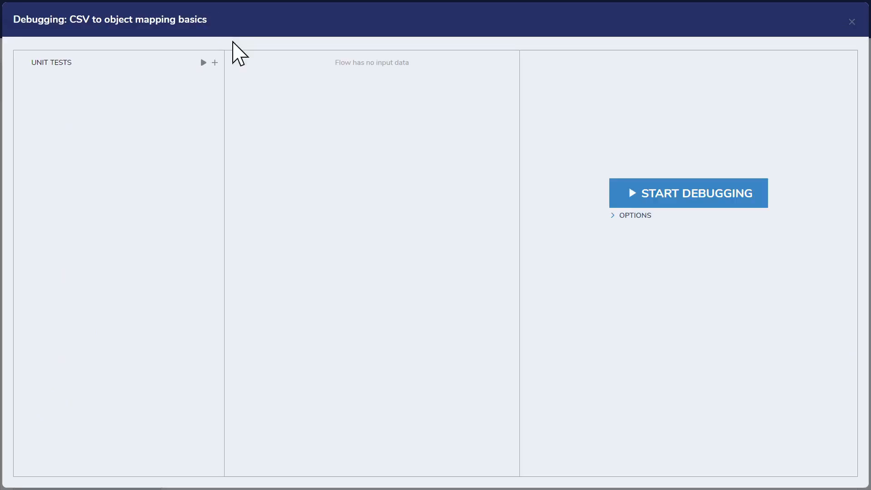
pyautogui.click(667, 195)
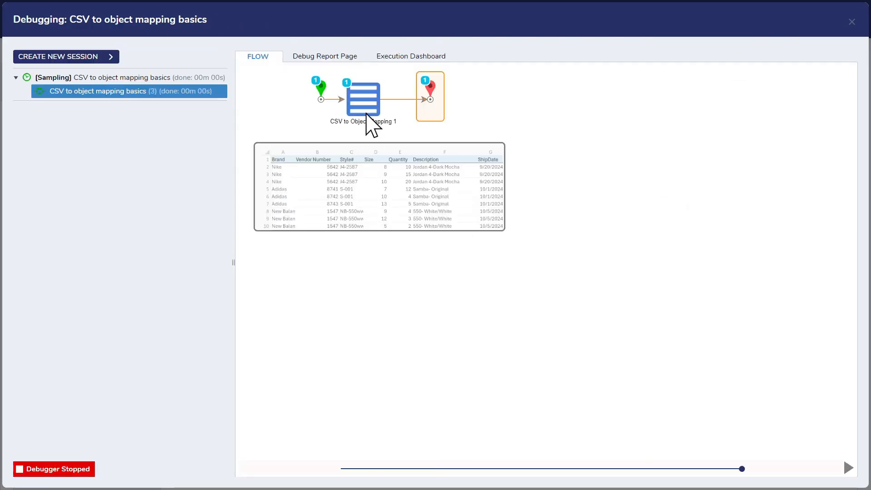
pyautogui.click(367, 114)
pyautogui.click(429, 117)
pyautogui.click(527, 134)
# Step: Compare the output records with the sample spreadsheet image, and close the output view and the debugger
pyautogui.moveTo(459, 158); pyautogui.dragTo(642, 111)
pyautogui.scroll(-2, 642, 226)
pyautogui.scroll(1, 648, 224)
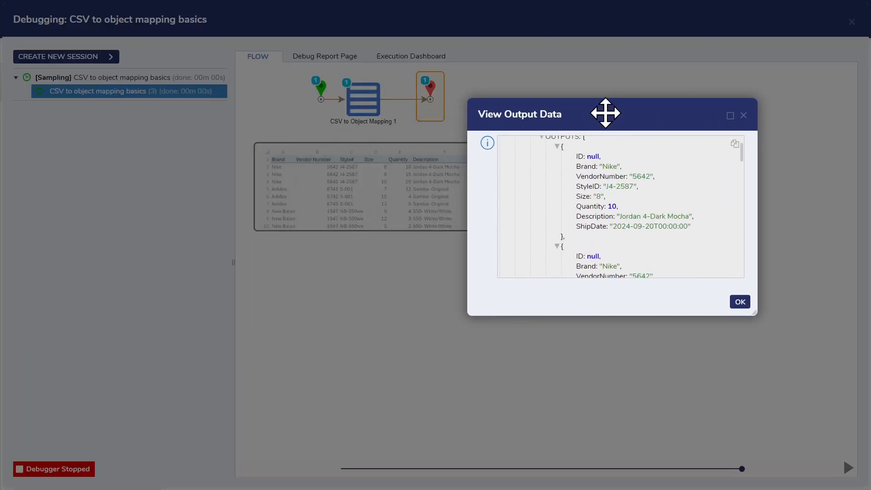
pyautogui.moveTo(605, 113); pyautogui.dragTo(681, 113)
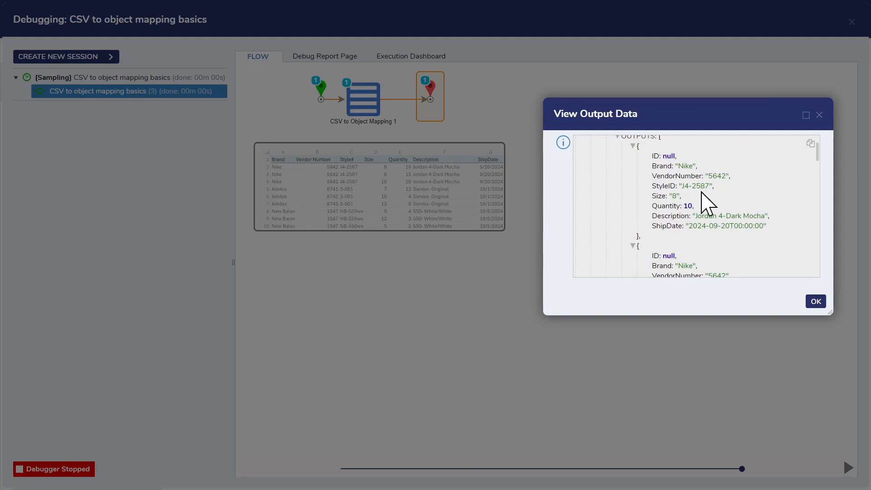
pyautogui.scroll(-4, 716, 197)
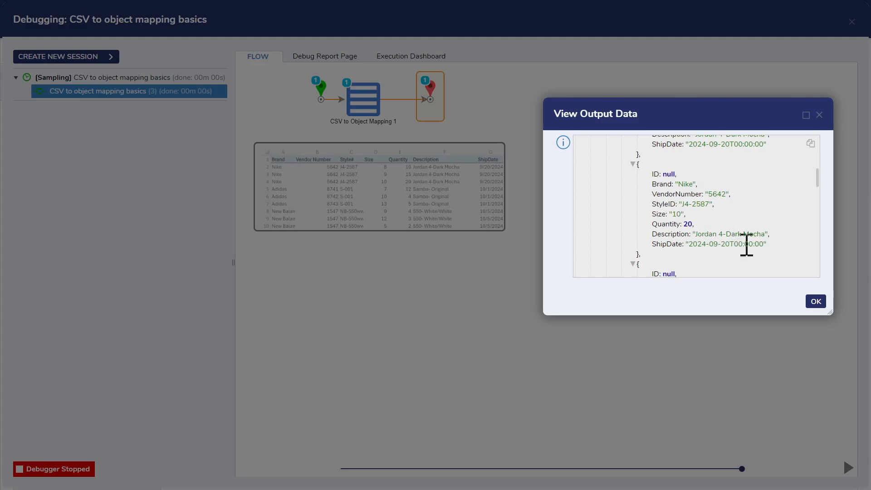
pyautogui.scroll(-12, 719, 224)
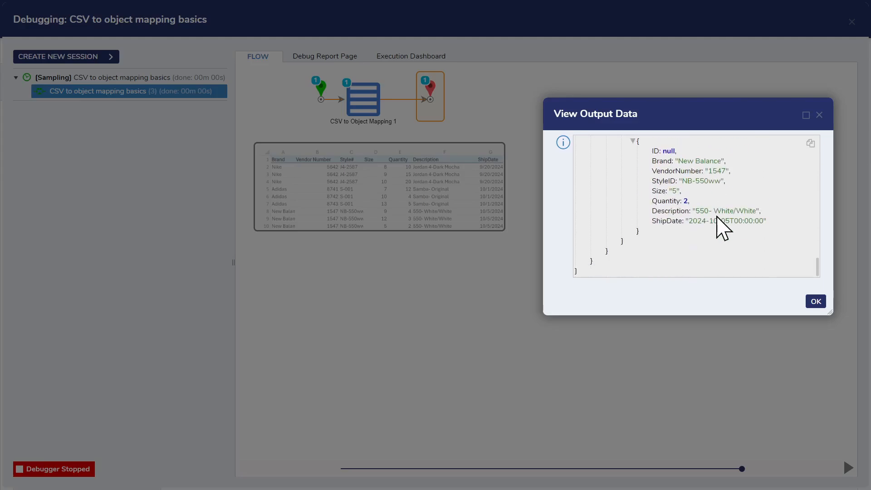
pyautogui.scroll(5, 720, 217)
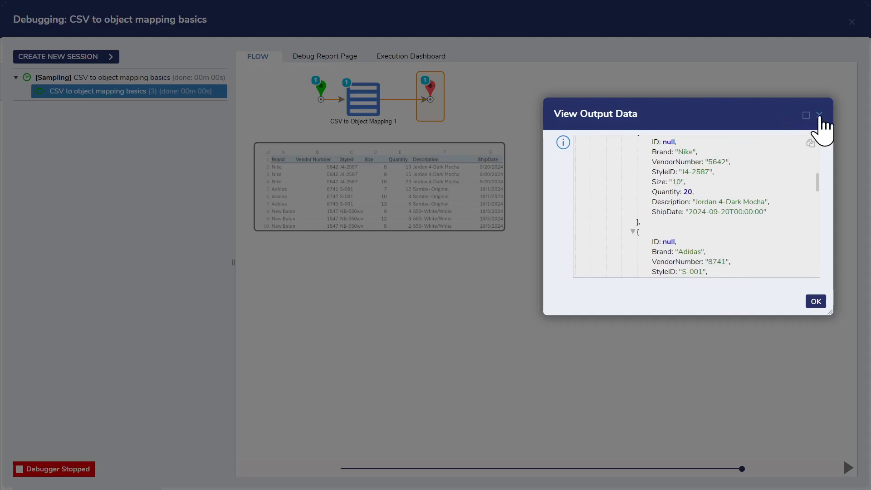
pyautogui.click(820, 115)
pyautogui.click(852, 21)
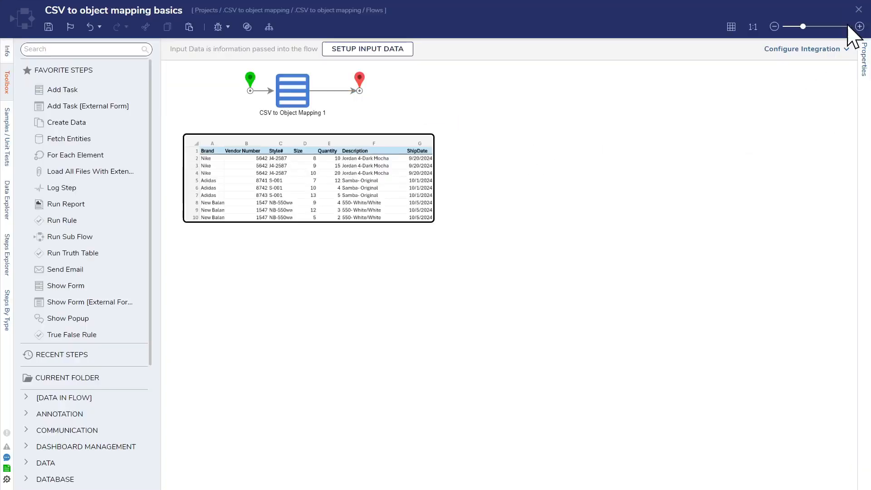
# Step: Turn off Ignore First Line on the CSV to Object Mapping 1 step and save the flow
pyautogui.click(297, 93)
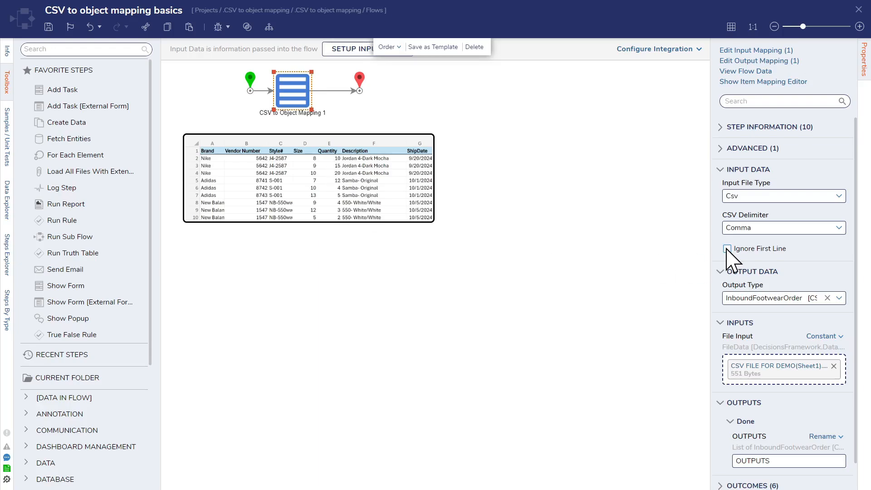
pyautogui.click(49, 27)
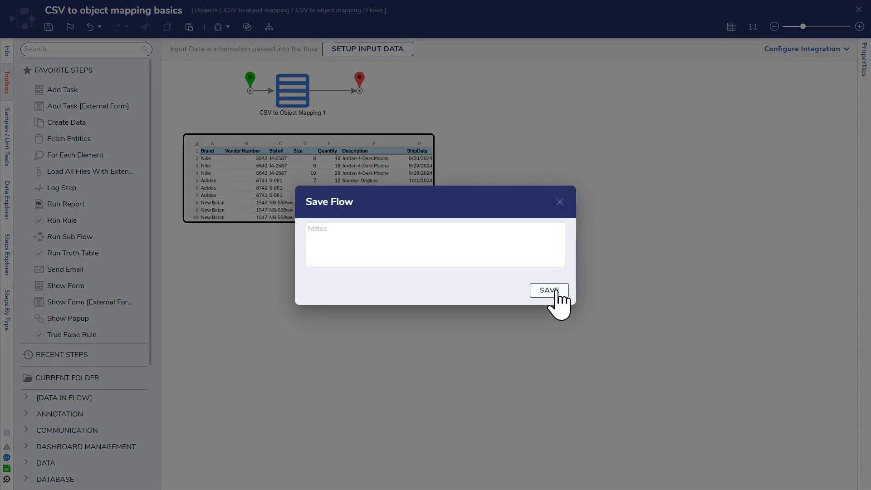
pyautogui.click(549, 291)
# Step: Debug the flow with the header line included, check how the run goes, and close the debugger
pyautogui.click(218, 27)
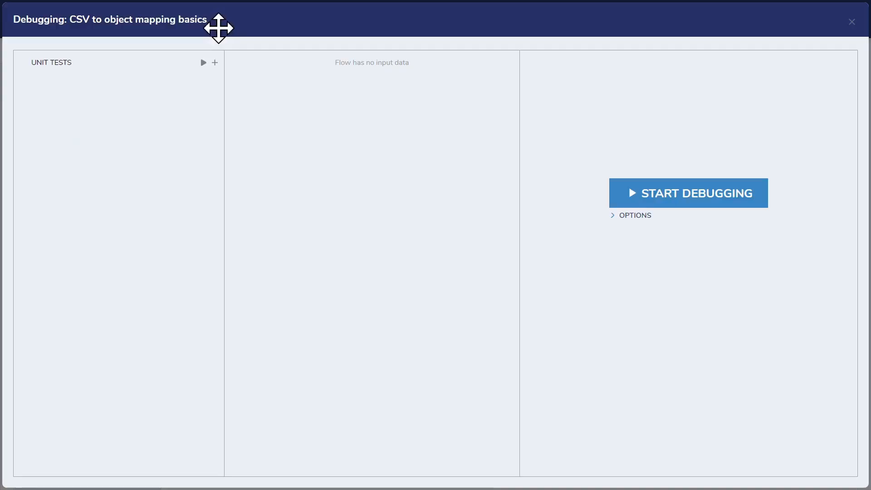
pyautogui.click(665, 195)
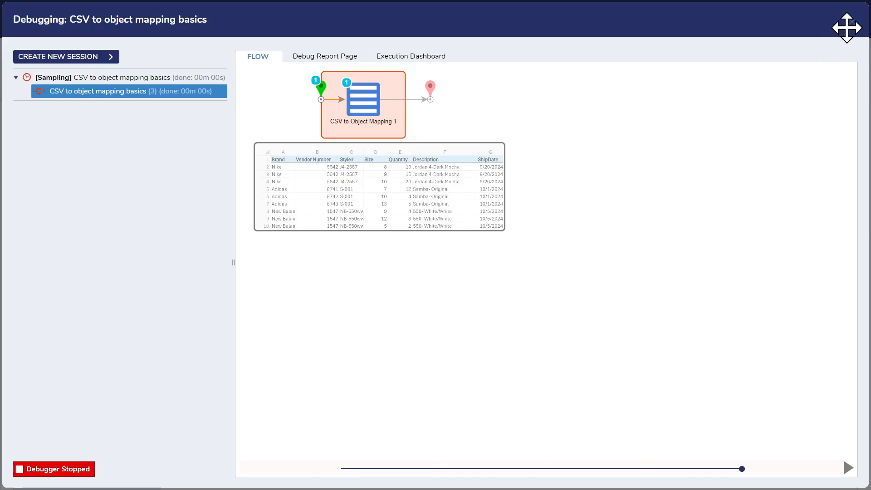
pyautogui.click(852, 22)
# Step: Turn Ignore First Line back on for the CSV to Object Mapping 1 step
pyautogui.click(314, 113)
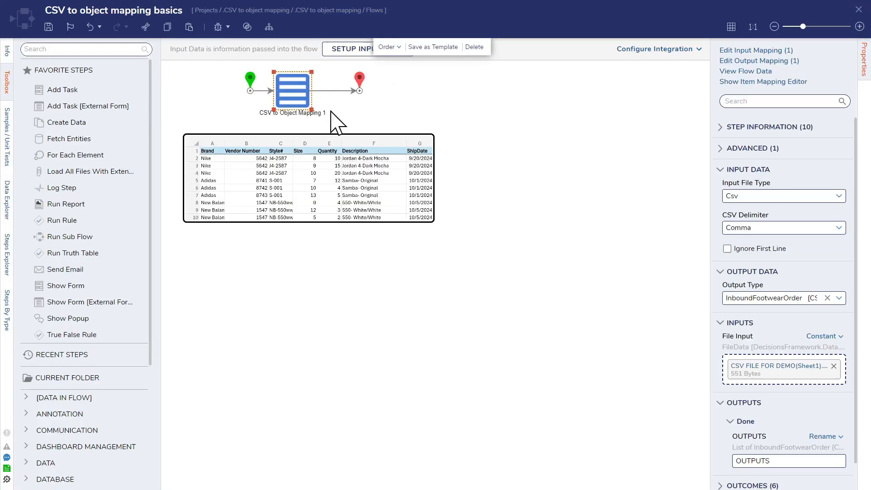
pyautogui.click(727, 249)
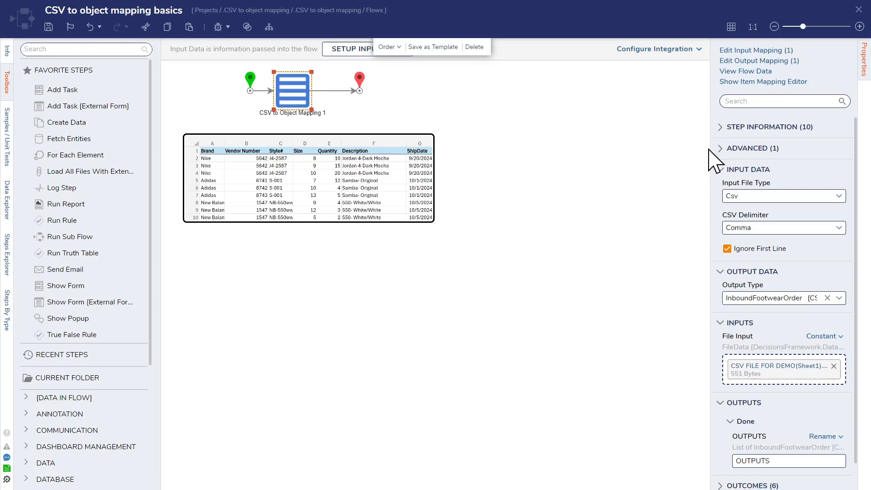
# Step: View the mapping step's item mappings with the __INPUT fields expanded, and close the Mapping Editor
pyautogui.click(749, 85)
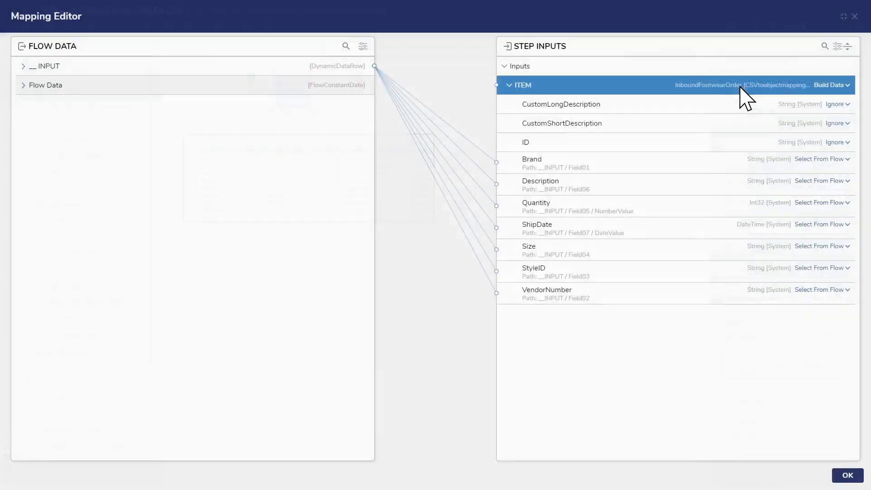
pyautogui.click(20, 71)
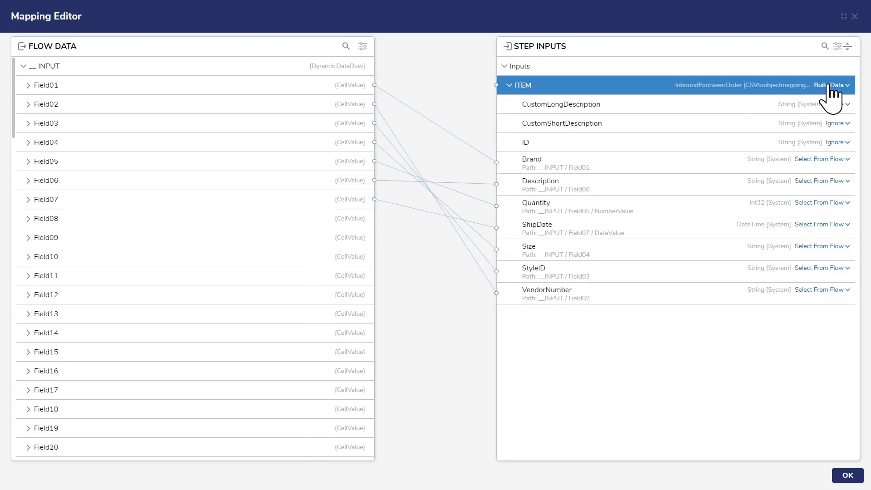
pyautogui.click(855, 17)
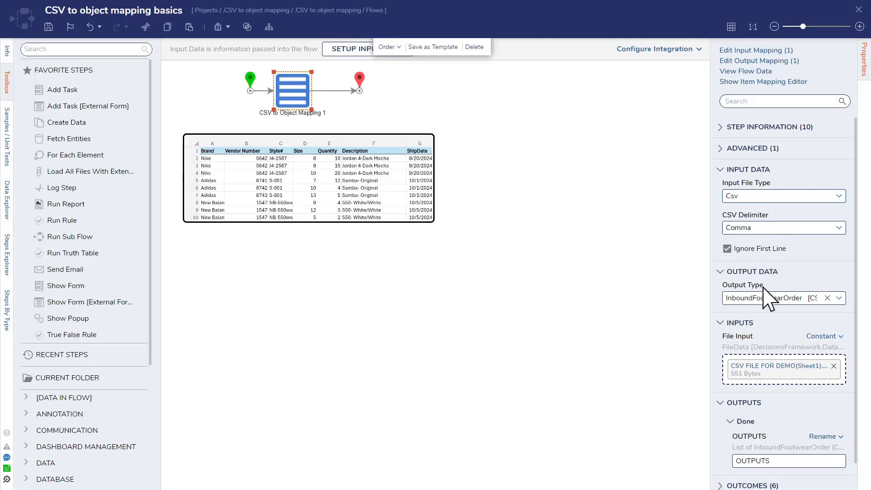
# Step: Reopen the item mapping editor and examine the value types available under Field07 and Field04 of __INPUT
pyautogui.click(751, 82)
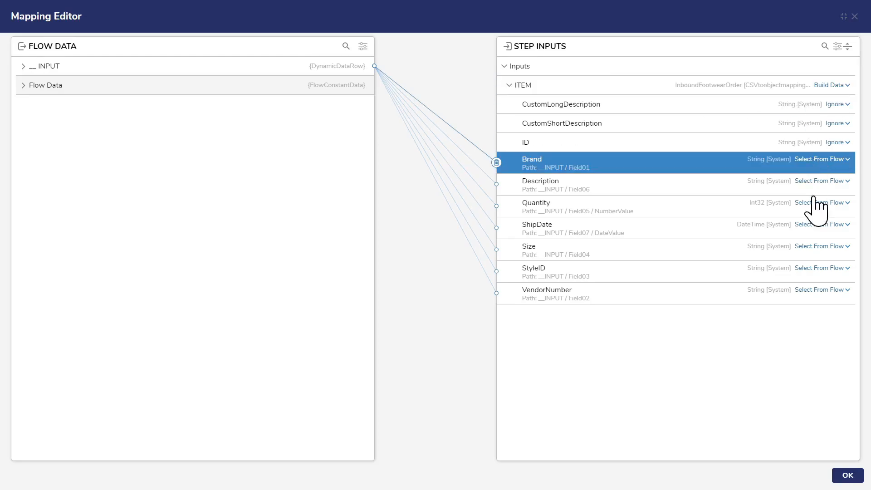
pyautogui.click(24, 67)
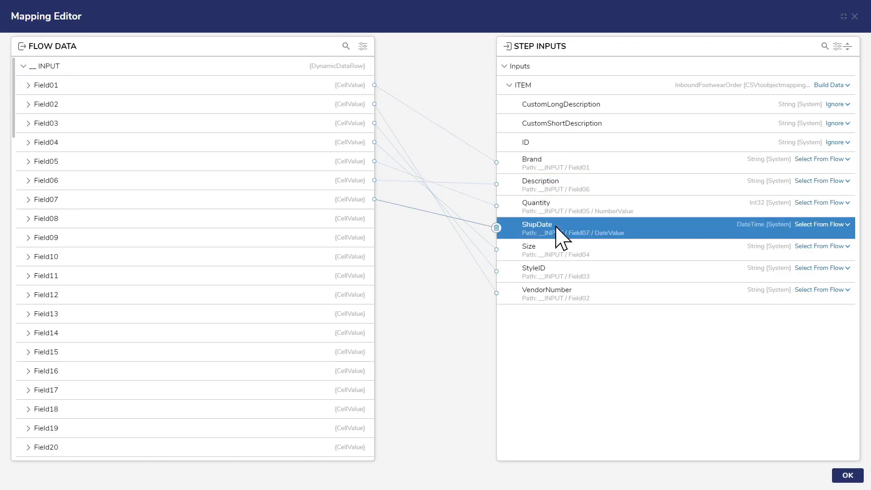
pyautogui.click(28, 200)
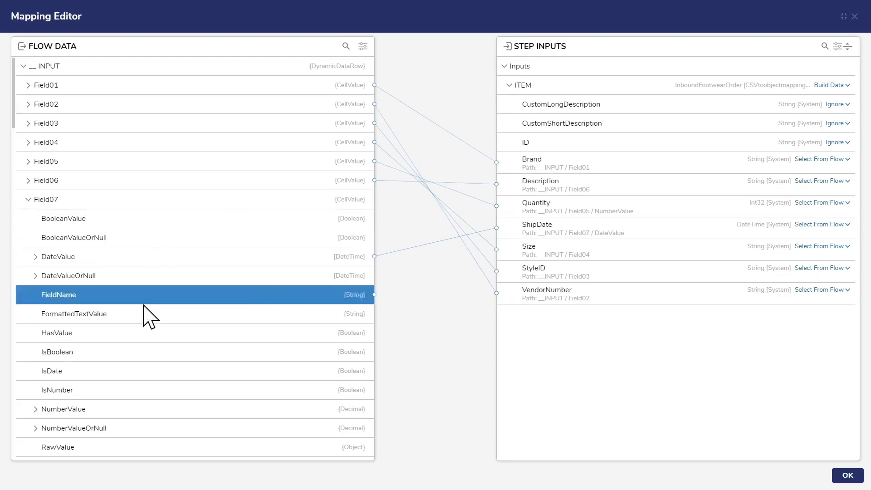
pyautogui.click(29, 199)
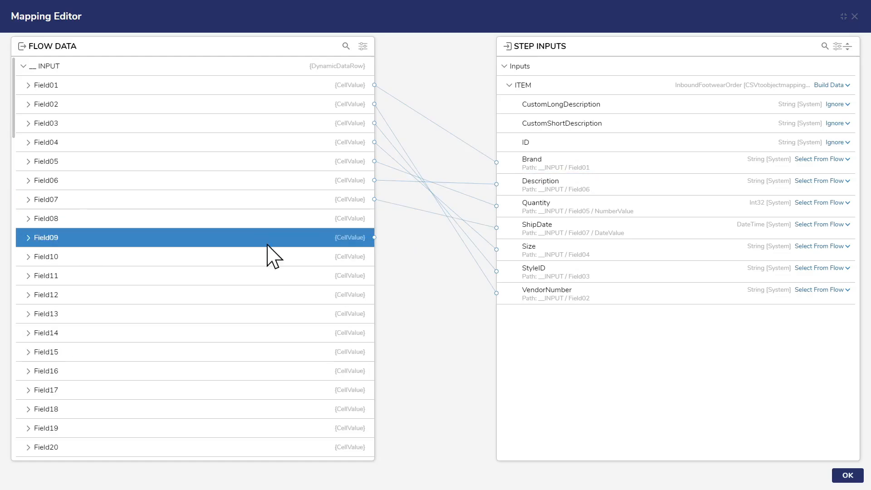
pyautogui.click(28, 142)
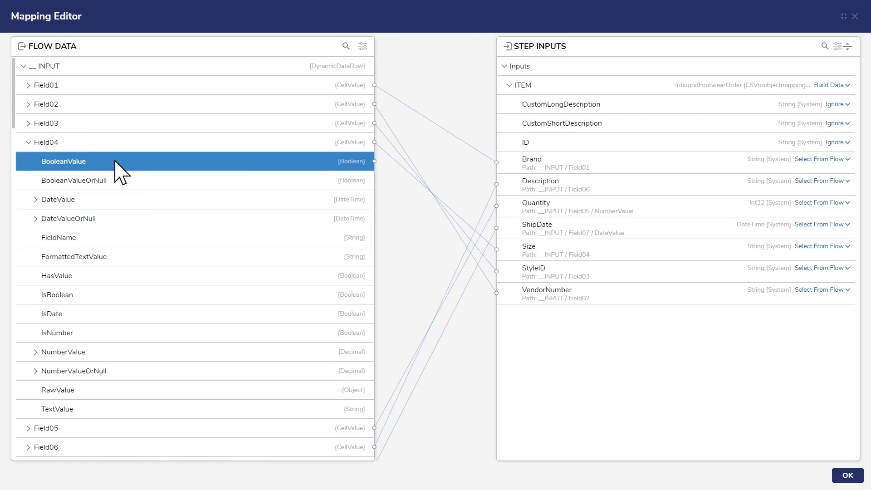
pyautogui.click(28, 143)
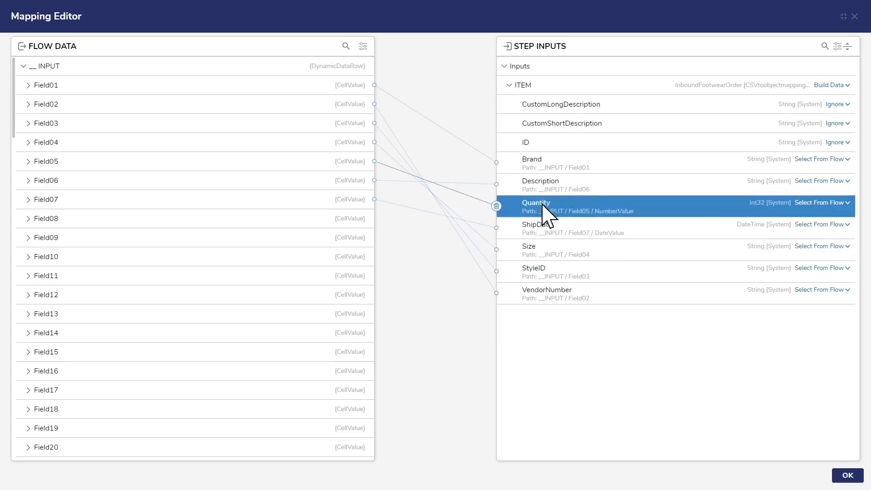
# Step: Examine the value types available under Field06, Field07 and Field05 of __INPUT, and close the Mapping Editor
pyautogui.click(28, 181)
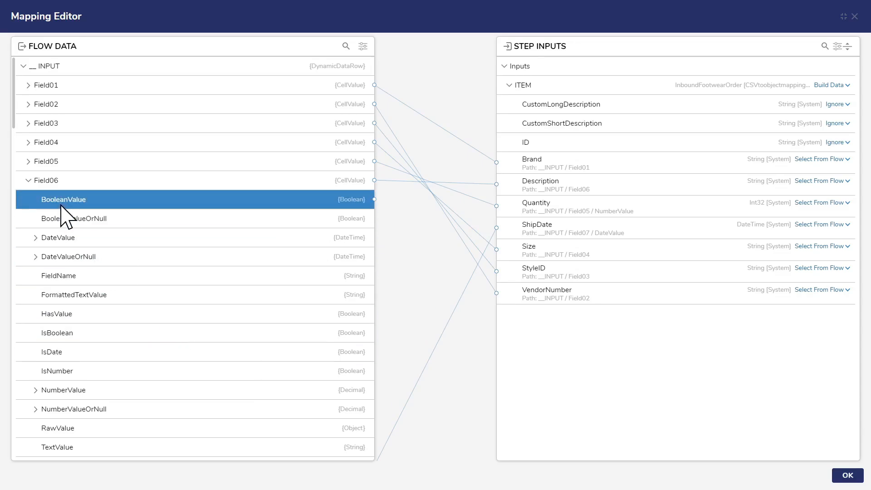
pyautogui.click(28, 181)
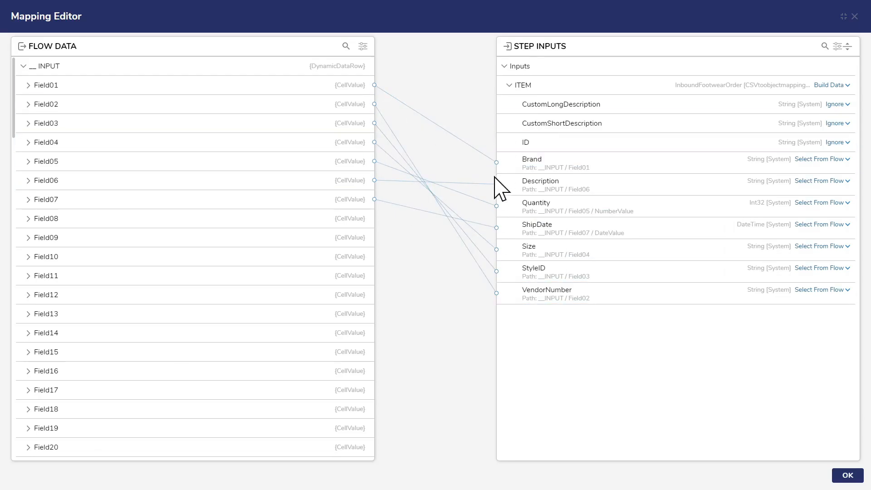
pyautogui.click(29, 200)
pyautogui.click(29, 200)
pyautogui.click(28, 182)
pyautogui.click(29, 181)
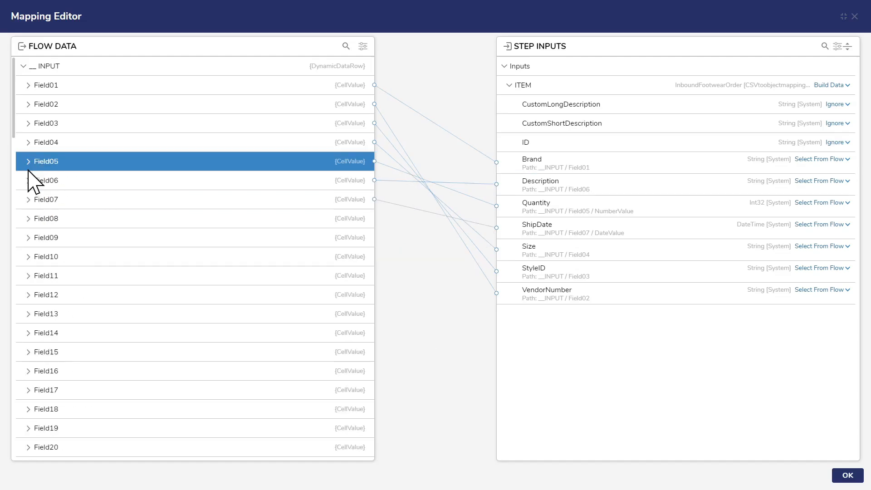
pyautogui.click(27, 162)
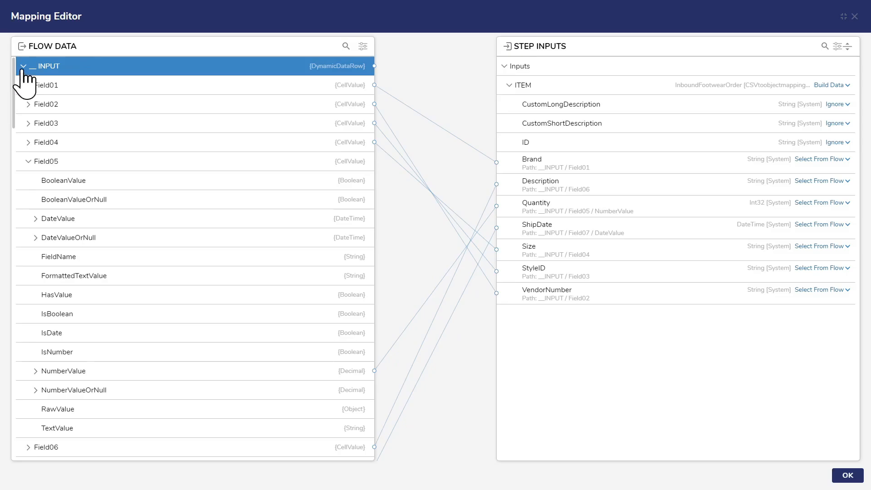
pyautogui.click(848, 475)
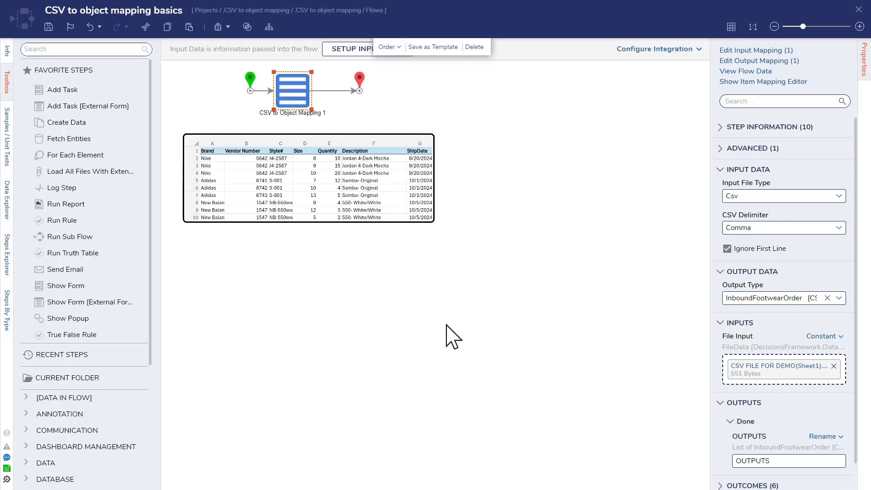
# Step: Save the CSV to object mapping basics flow and shift the order table image slightly down and to the right
pyautogui.click(48, 27)
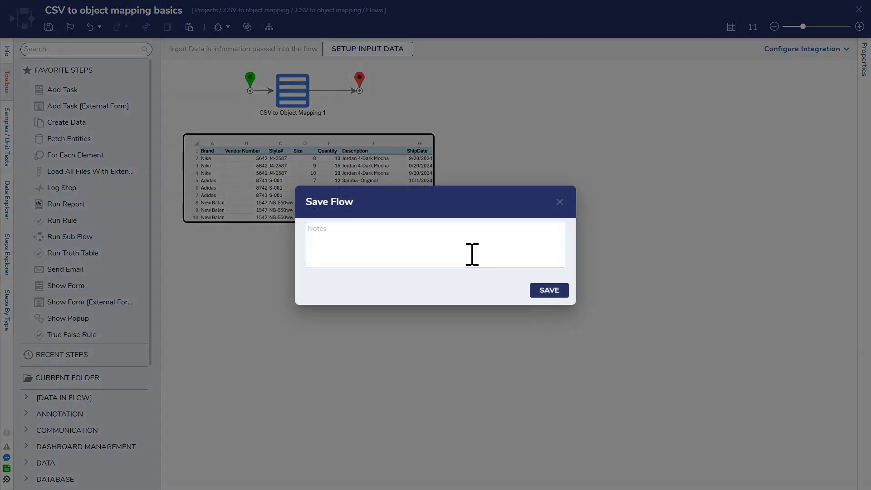
pyautogui.click(549, 291)
pyautogui.moveTo(316, 200); pyautogui.dragTo(330, 208)
# Step: Debug the CSV to object mapping basics flow, check the run, and close the debugger
pyautogui.click(299, 113)
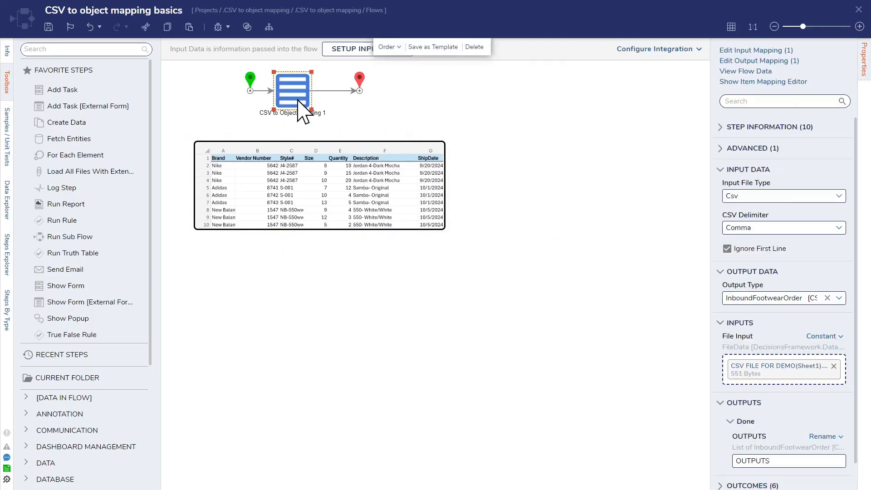
pyautogui.click(218, 27)
pyautogui.click(694, 196)
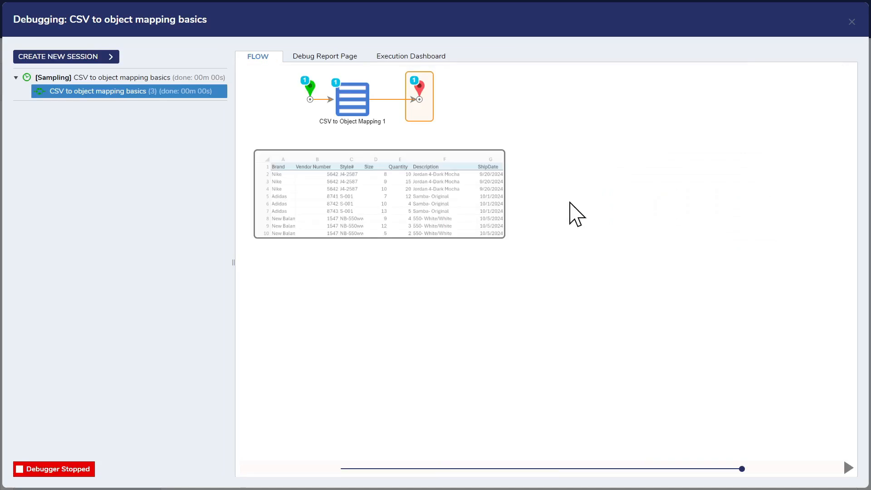
pyautogui.click(852, 21)
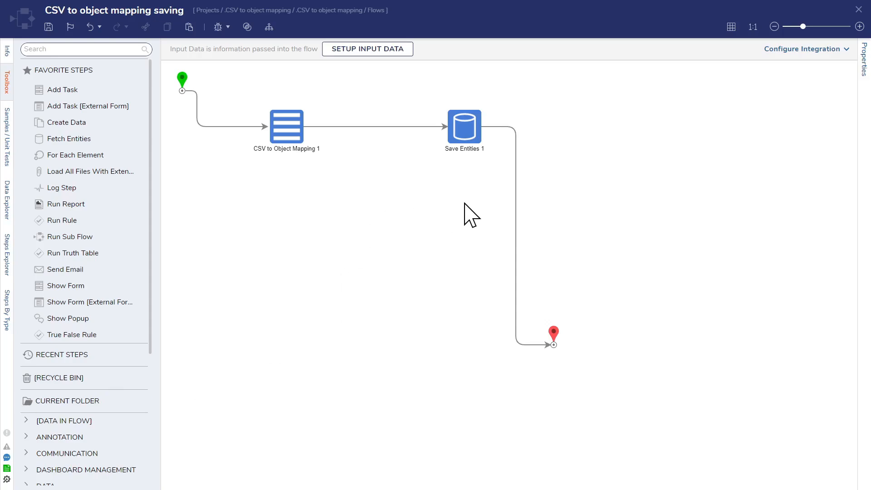
# Step: Review the settings of the CSV to Object Mapping 1 and Save Entities 1 steps in the saving flow
pyautogui.click(299, 137)
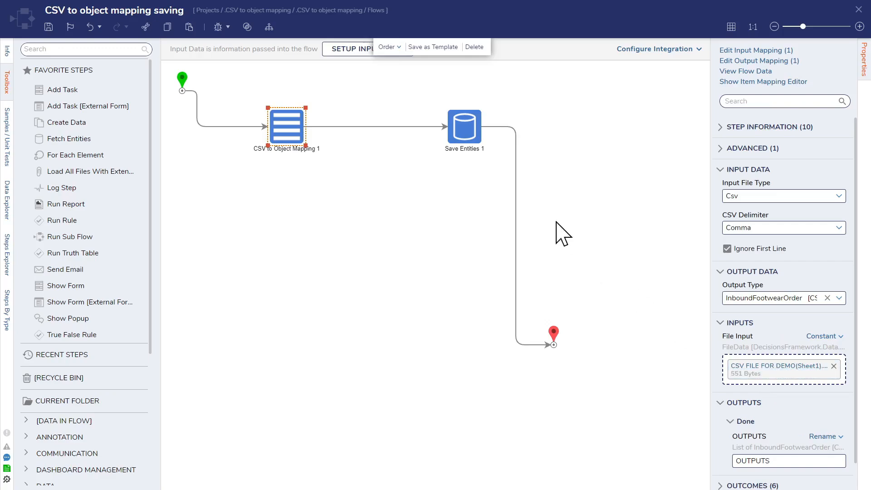
pyautogui.click(471, 135)
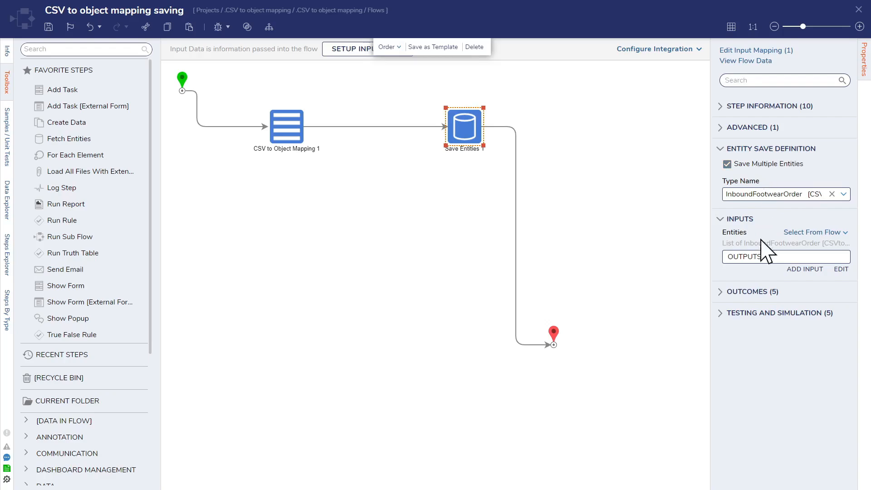
pyautogui.click(295, 136)
pyautogui.click(466, 132)
pyautogui.click(575, 153)
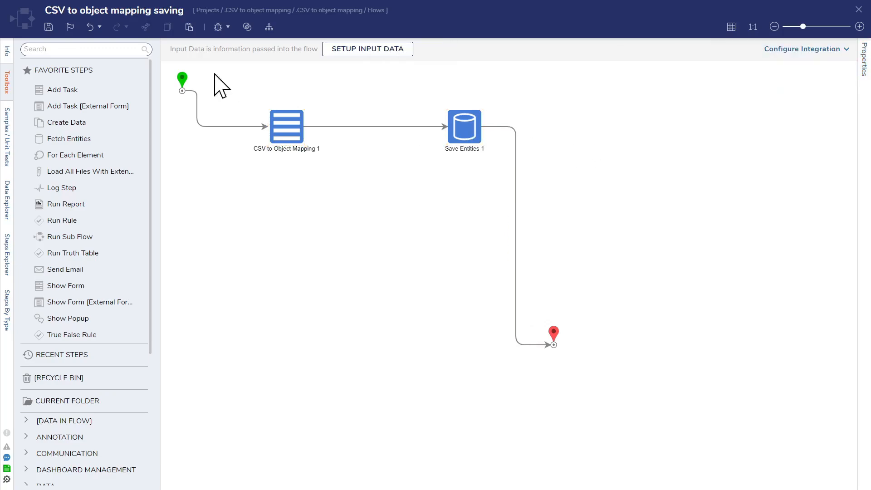
# Step: Save the CSV to object mapping saving flow and close the flow designer
pyautogui.click(49, 26)
pyautogui.click(551, 294)
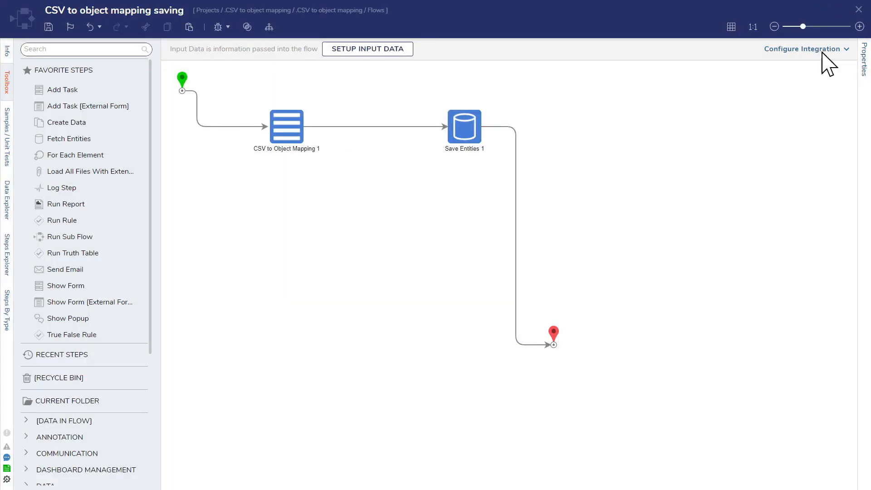
pyautogui.click(859, 10)
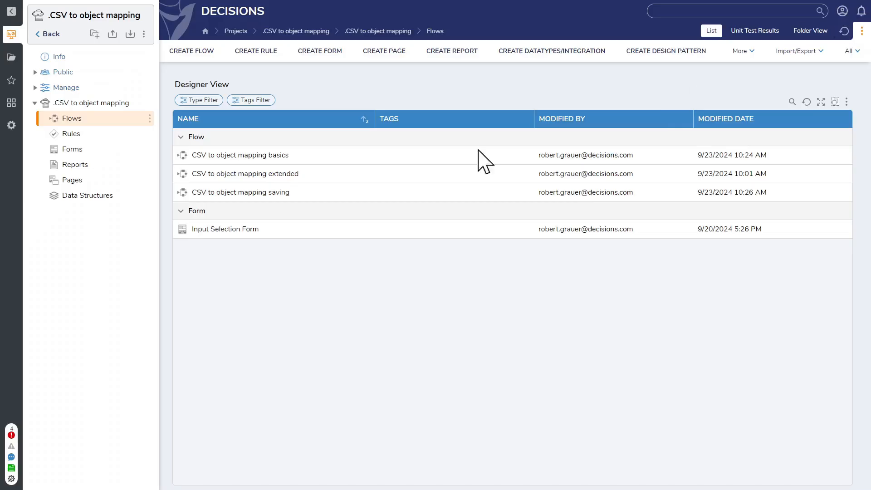
# Step: Open the InboundShoeOrder report from the project's reports, examine the order records, and close it
pyautogui.click(76, 165)
pyautogui.click(225, 156)
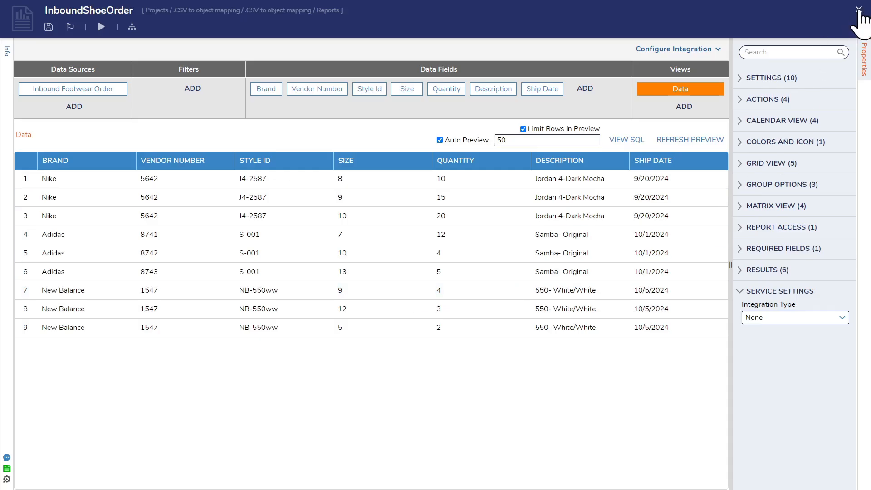
pyautogui.click(858, 10)
# Step: Open the CSV to object mapping extended flow, move its order table image slightly lower, and save the flow
pyautogui.click(84, 121)
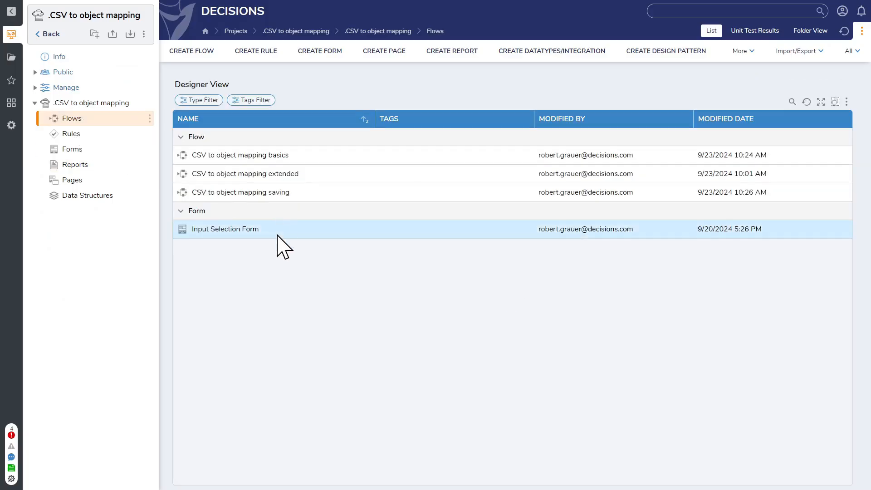
pyautogui.click(255, 174)
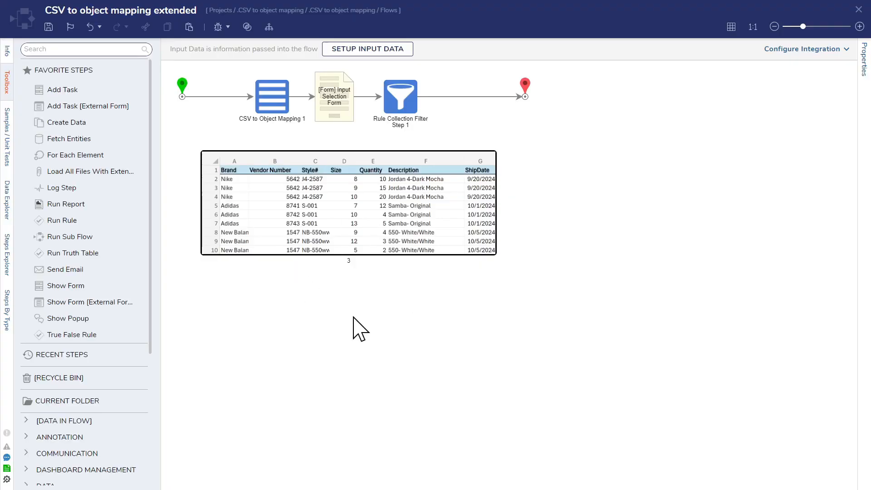
pyautogui.click(377, 227)
pyautogui.moveTo(369, 232)
pyautogui.mouseDown()
pyautogui.moveTo(369, 261)
pyautogui.moveTo(370, 246)
pyautogui.mouseUp()
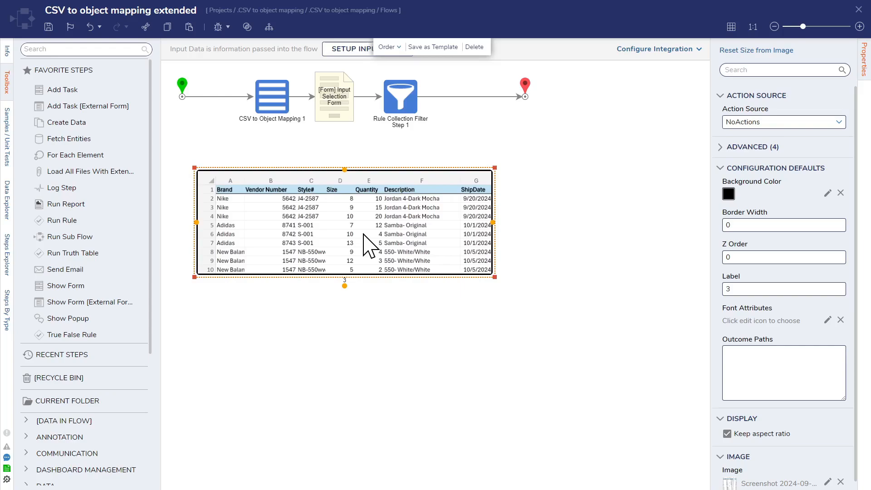
pyautogui.click(49, 27)
pyautogui.click(547, 292)
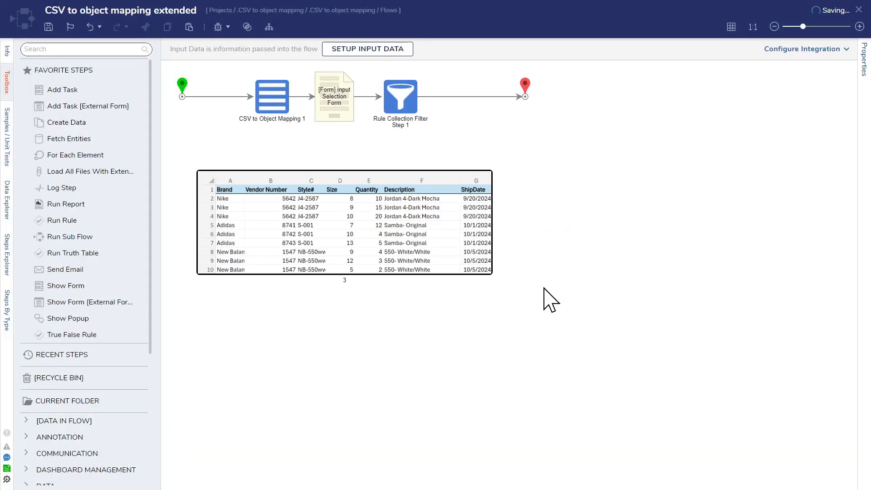
# Step: Save the extended flow again and start debugging it
pyautogui.moveTo(474, 107)
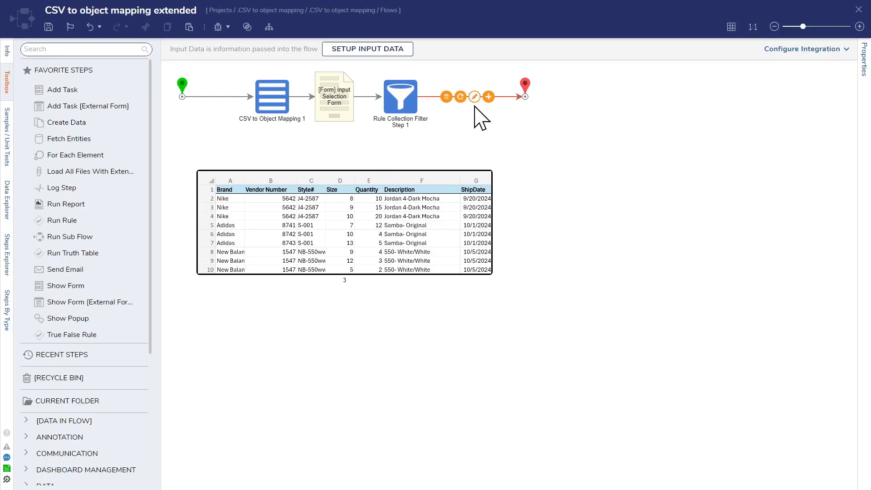
pyautogui.moveTo(212, 98)
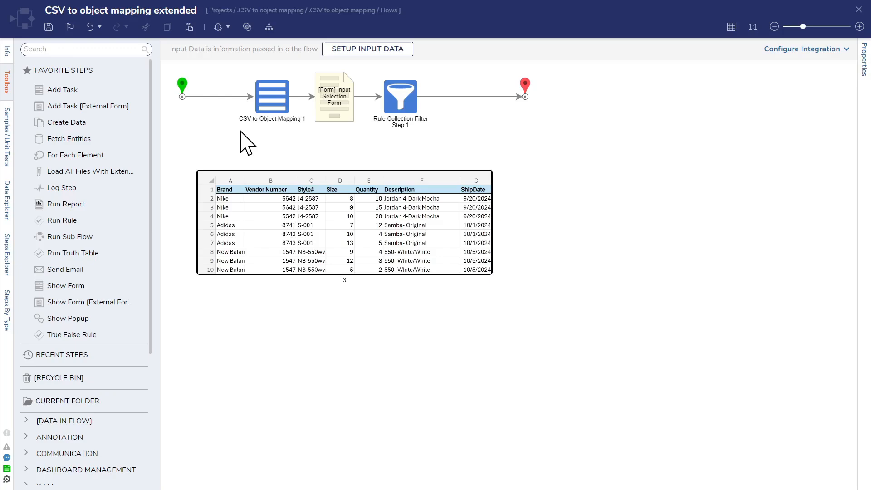
pyautogui.click(49, 27)
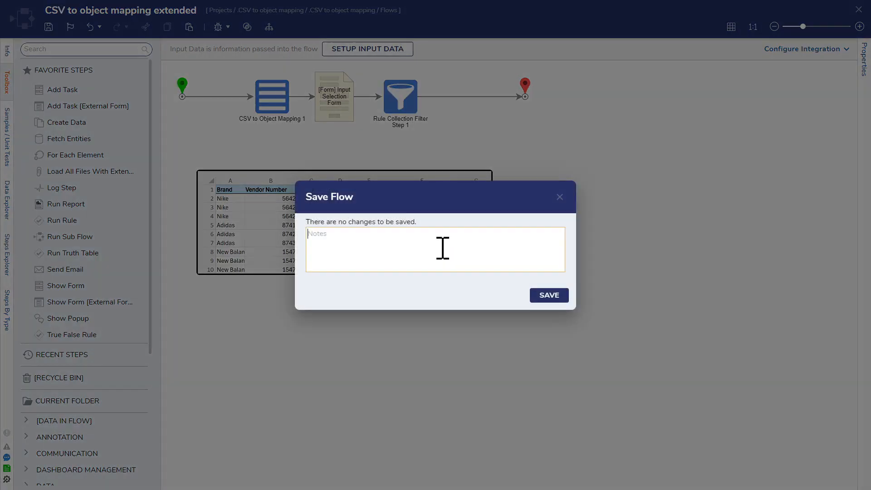
pyautogui.click(550, 296)
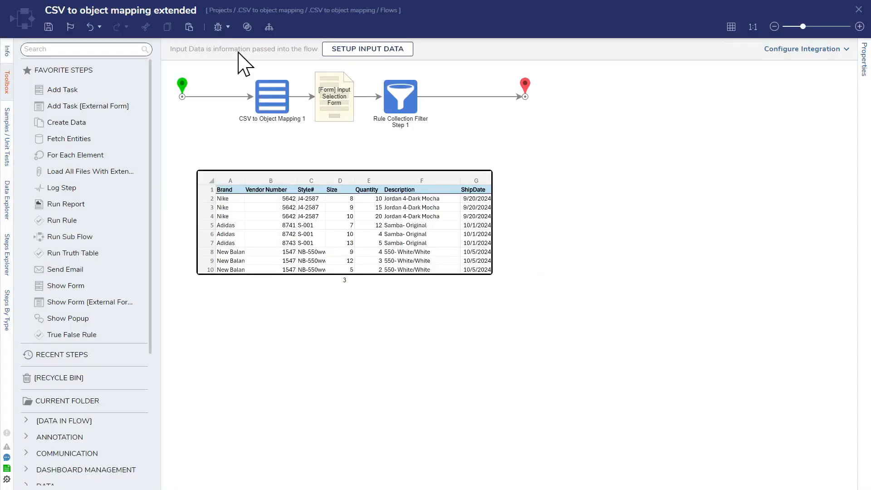
pyautogui.click(219, 28)
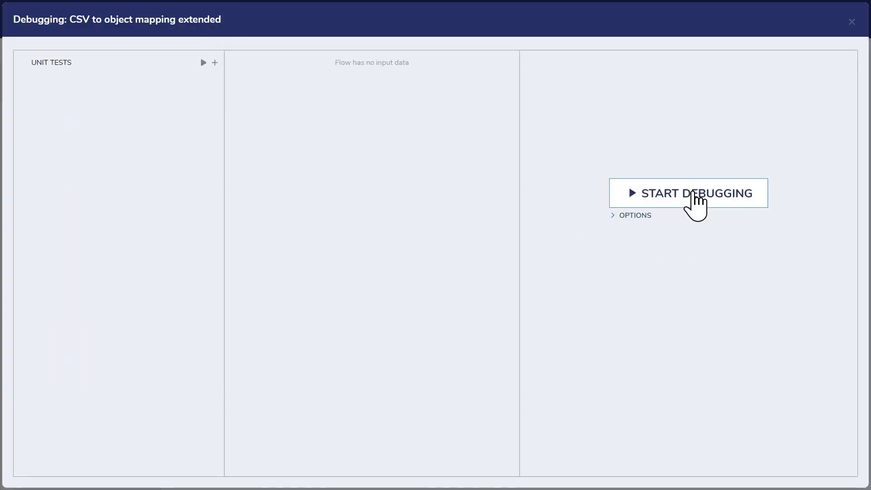
pyautogui.click(694, 198)
# Step: Submit the run form with Quantity Greater Than set to 7 and Ship Date After set to September 24, 2024
pyautogui.moveTo(395, 111); pyautogui.dragTo(585, 112)
pyautogui.click(482, 216)
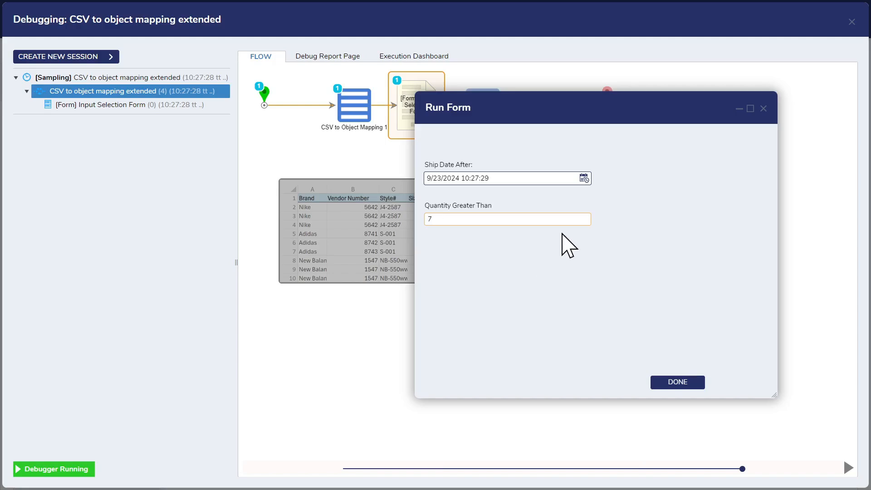
pyautogui.click(584, 179)
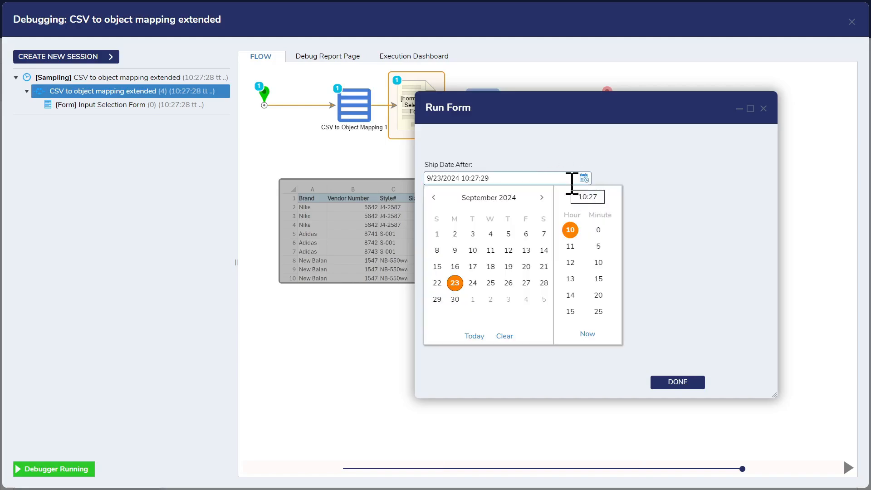
pyautogui.click(472, 283)
pyautogui.click(677, 383)
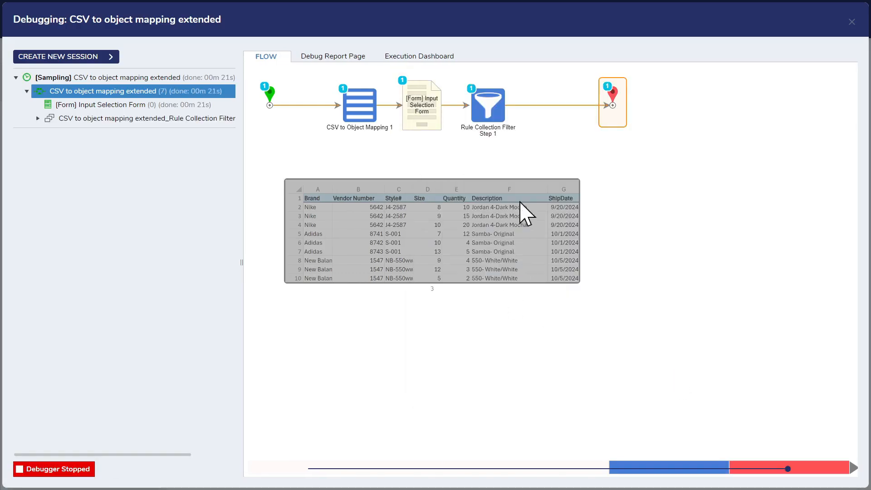
# Step: Compare the input collection and output data of Rule Collection Filter Step 1, and close the debugger
pyautogui.click(487, 109)
pyautogui.click(576, 121)
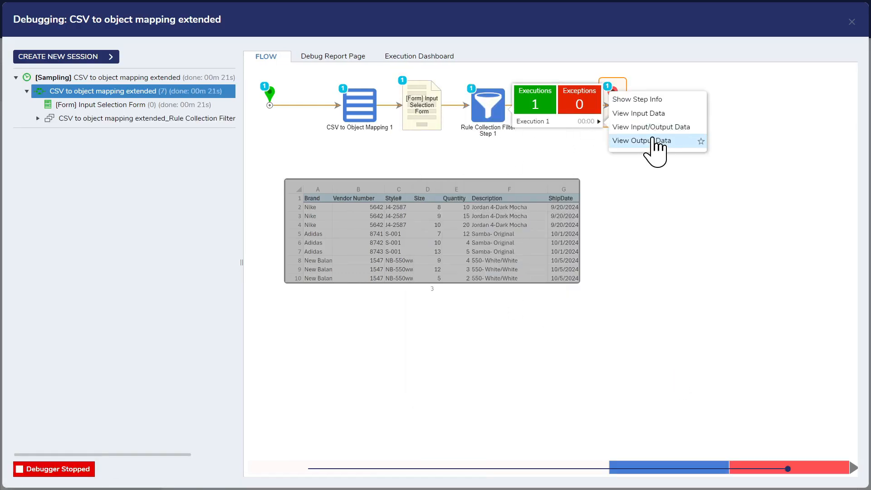
pyautogui.click(654, 128)
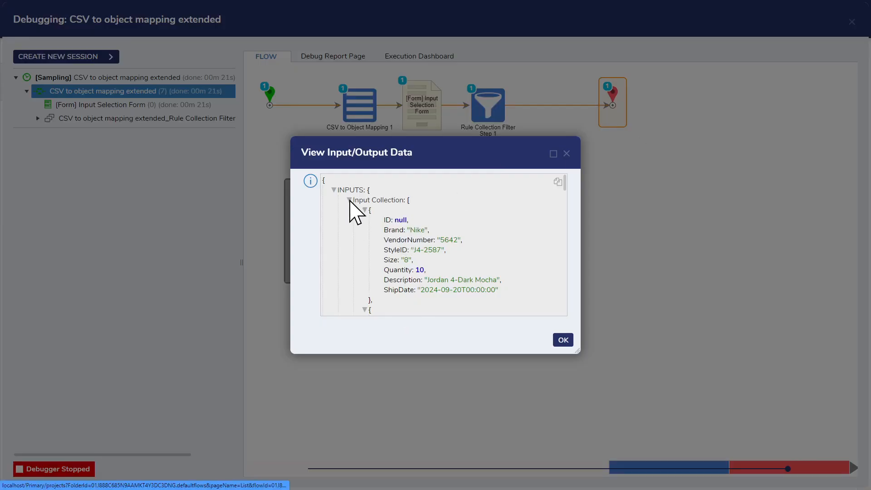
pyautogui.scroll(-2, 424, 263)
pyautogui.scroll(3, 424, 266)
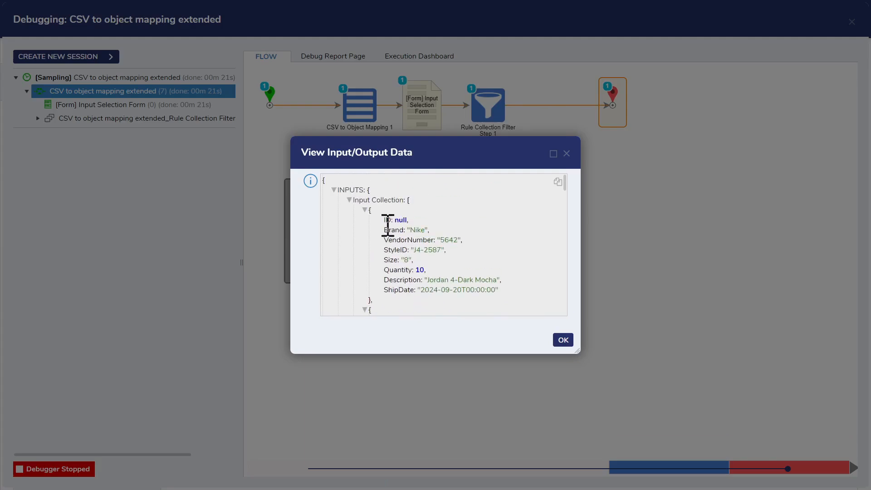
pyautogui.click(350, 200)
pyautogui.scroll(-3, 472, 268)
pyautogui.scroll(2, 472, 245)
pyautogui.scroll(-1, 470, 277)
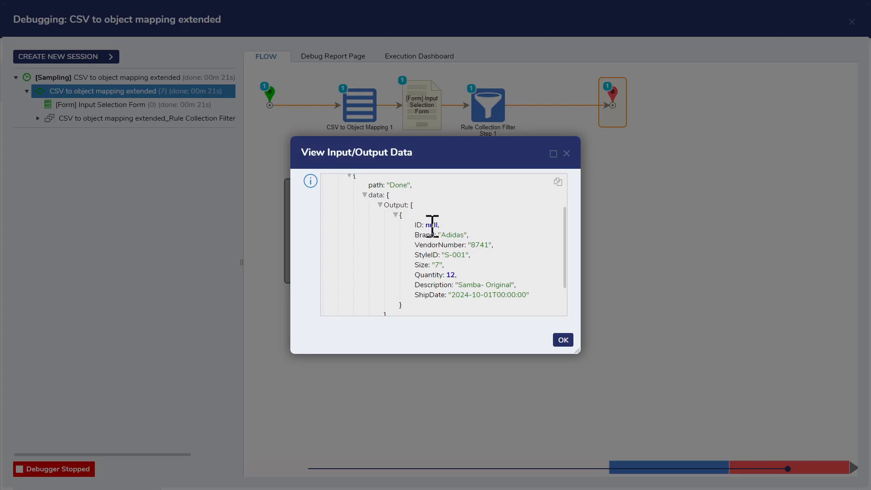
pyautogui.click(567, 154)
pyautogui.moveTo(506, 121)
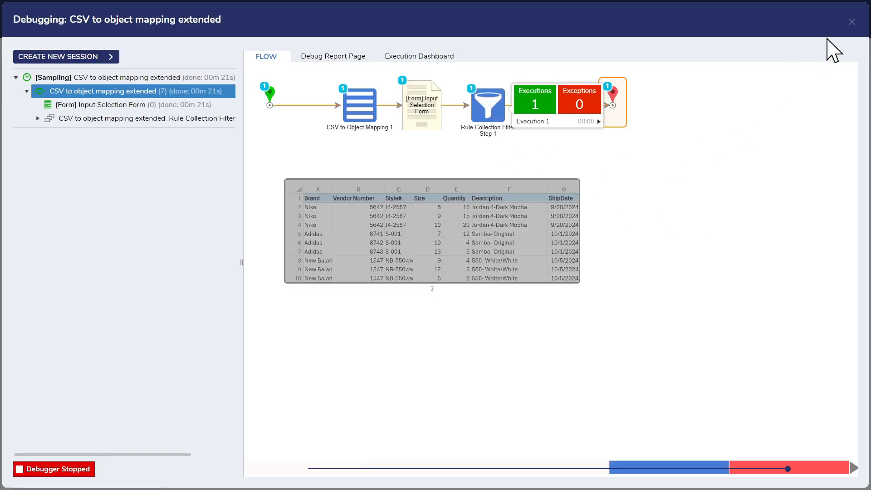
pyautogui.click(853, 22)
# Step: Review the quantity and ship date conditions in the rule of Rule Collection Filter Step 1, and save the flow
pyautogui.click(406, 112)
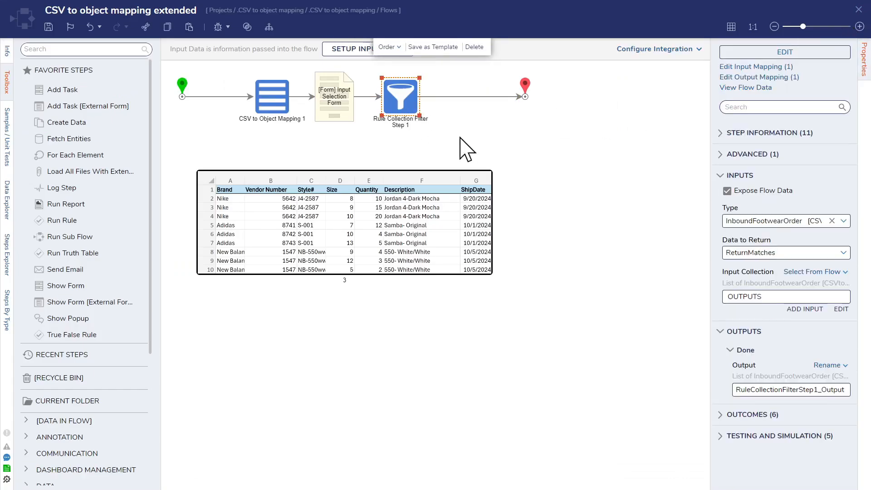
pyautogui.click(776, 53)
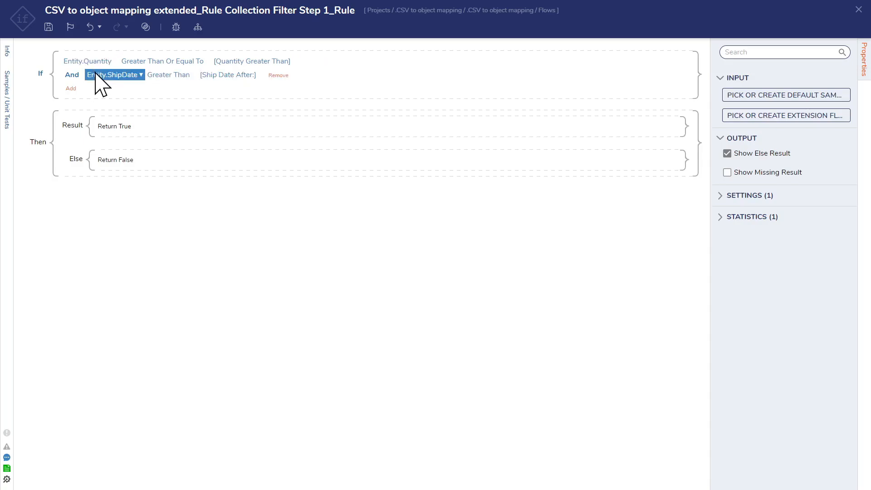
pyautogui.click(859, 9)
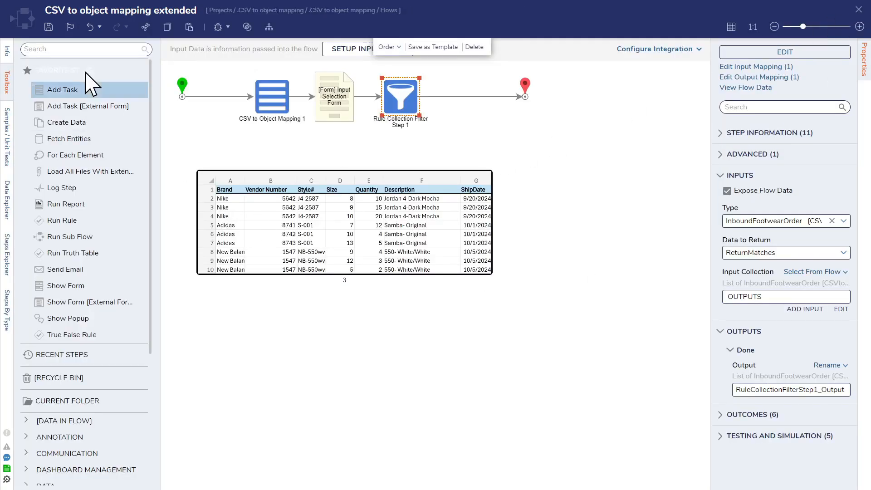
pyautogui.click(49, 27)
pyautogui.click(550, 296)
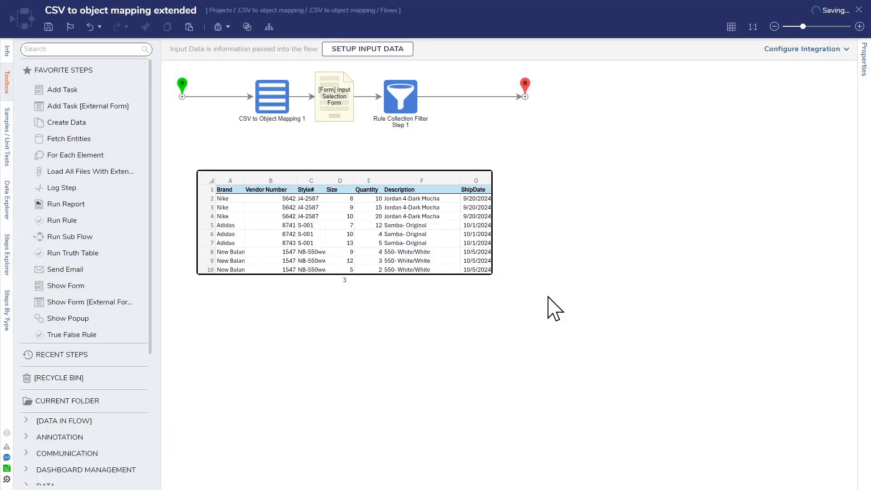